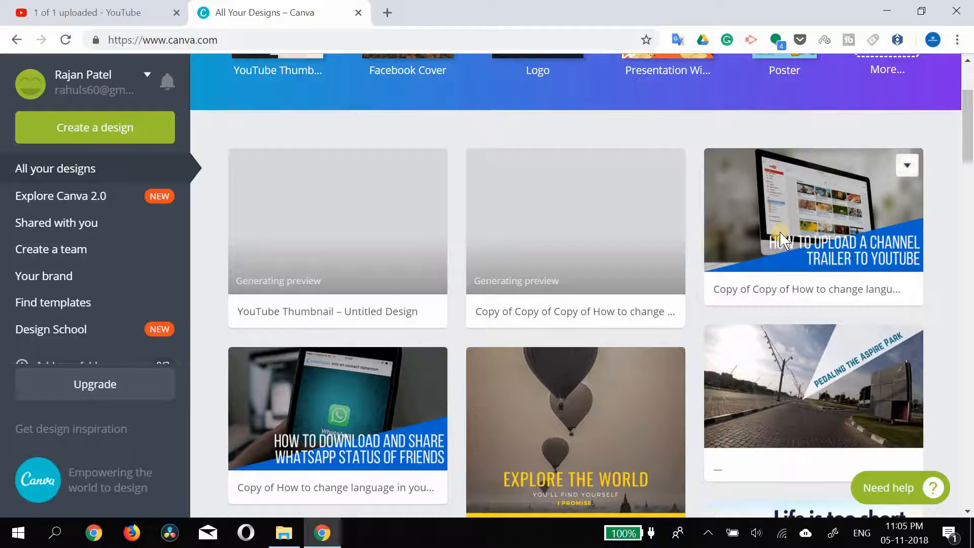
Browse the available design types and create a new YouTube Thumbnail design
scroll(708, 304, down, 6)
scroll(560, 355, down, 20)
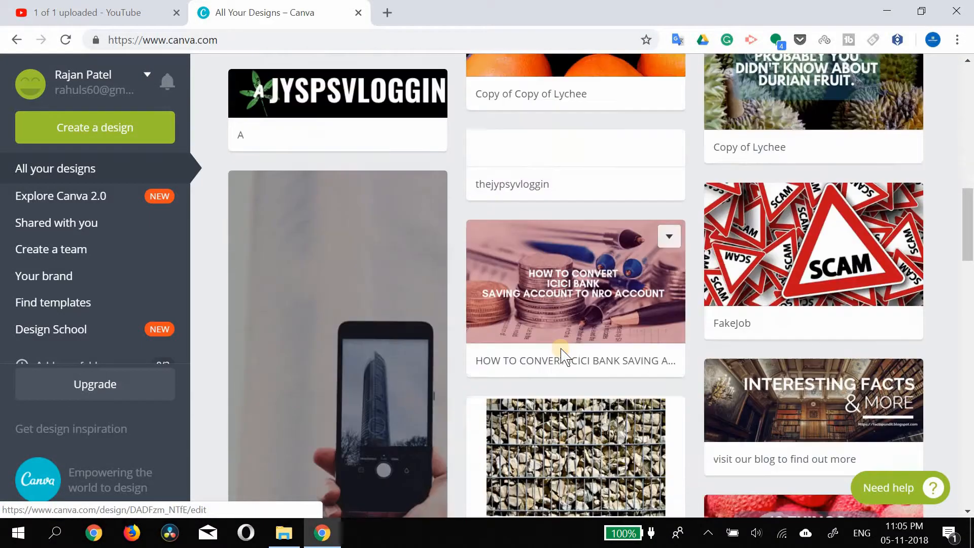
scroll(561, 349, up, 20)
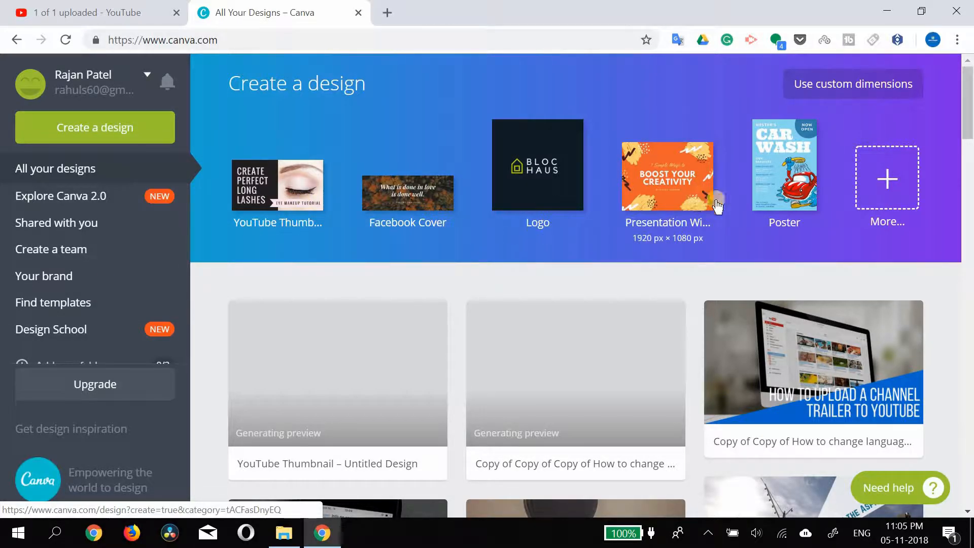
click(881, 201)
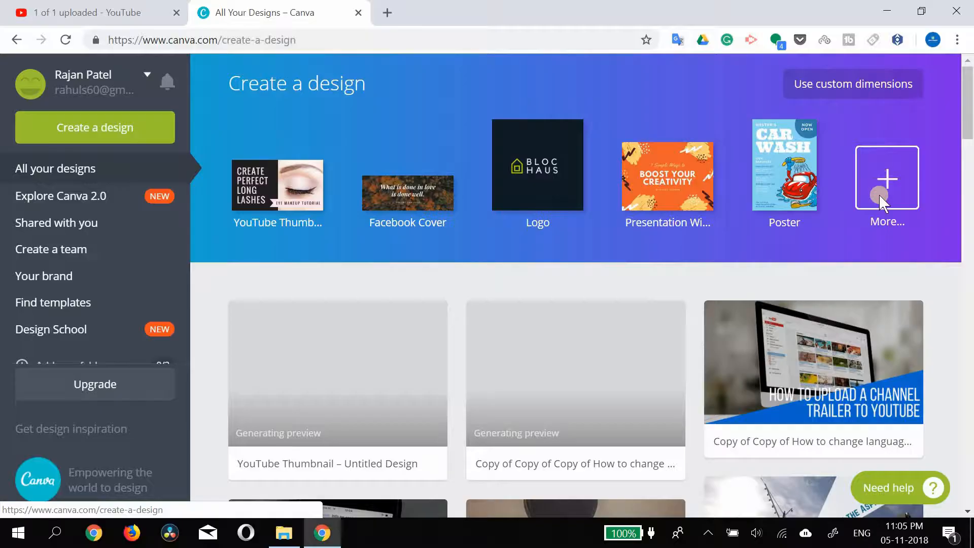
scroll(599, 339, down, 2)
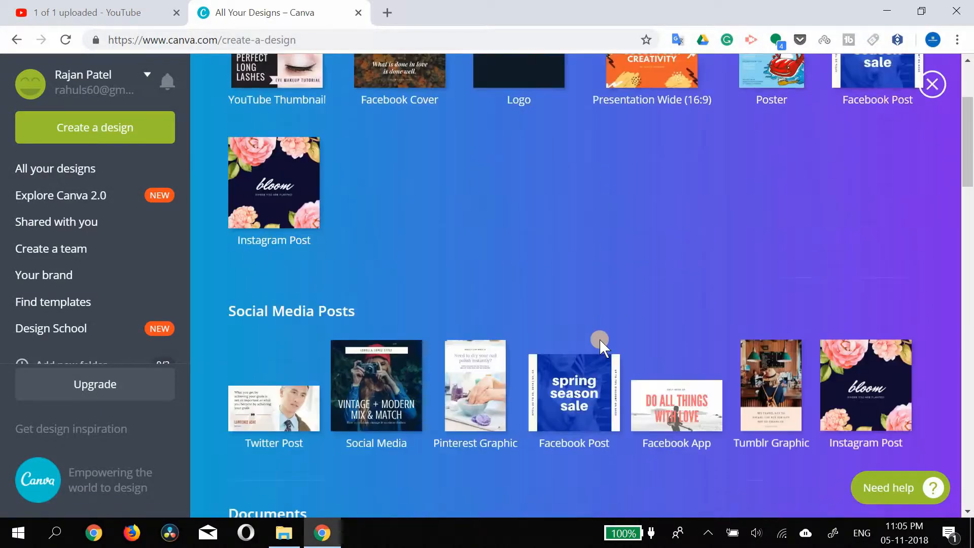
scroll(600, 340, down, 3)
scroll(562, 320, down, 2)
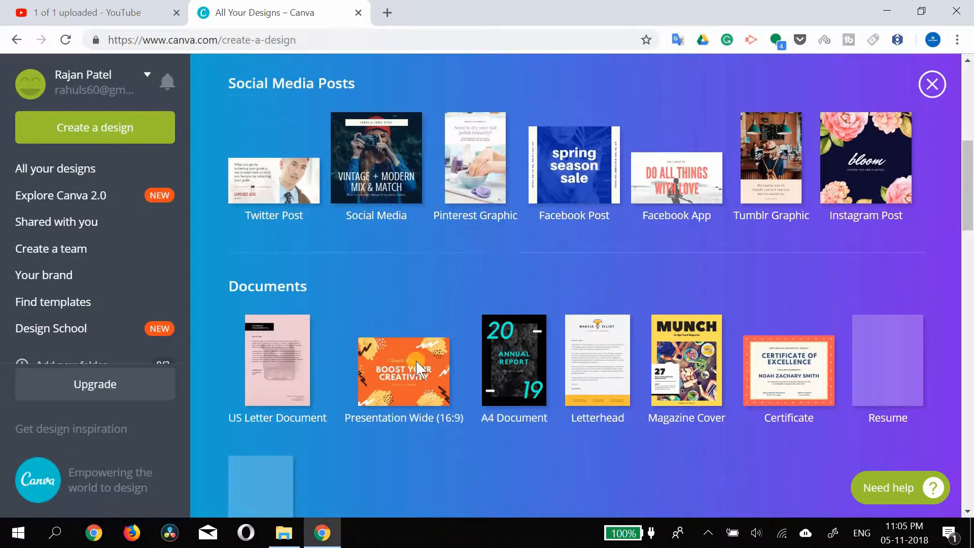
scroll(418, 369, down, 5)
scroll(449, 348, up, 12)
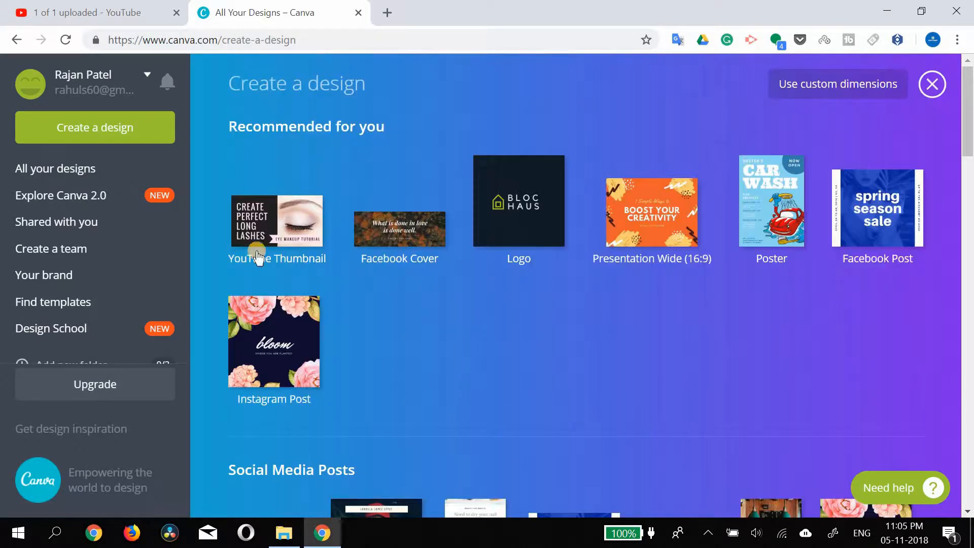
click(272, 233)
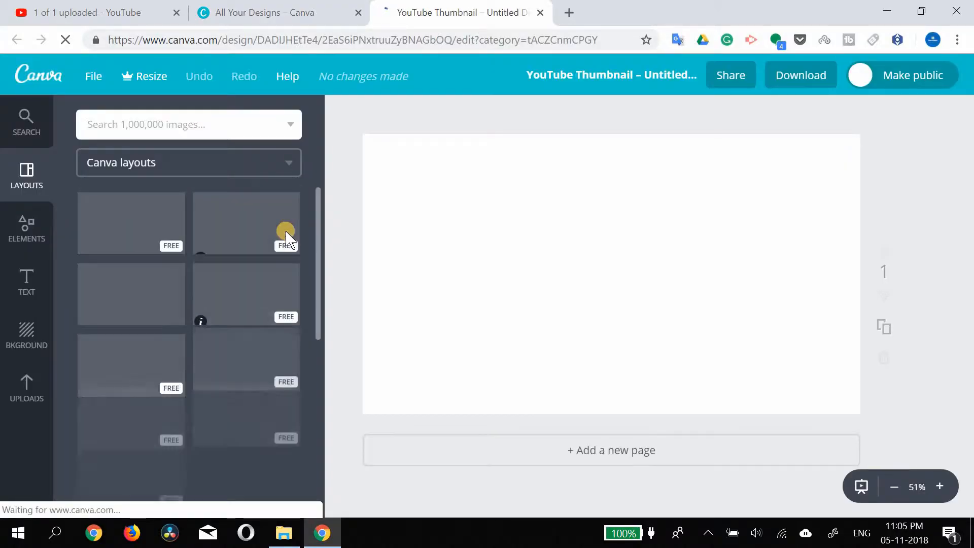
Browse the Canva layouts and apply the free "Social Media Revolution 2016" layout to the blank thumbnail
scroll(242, 261, down, 7)
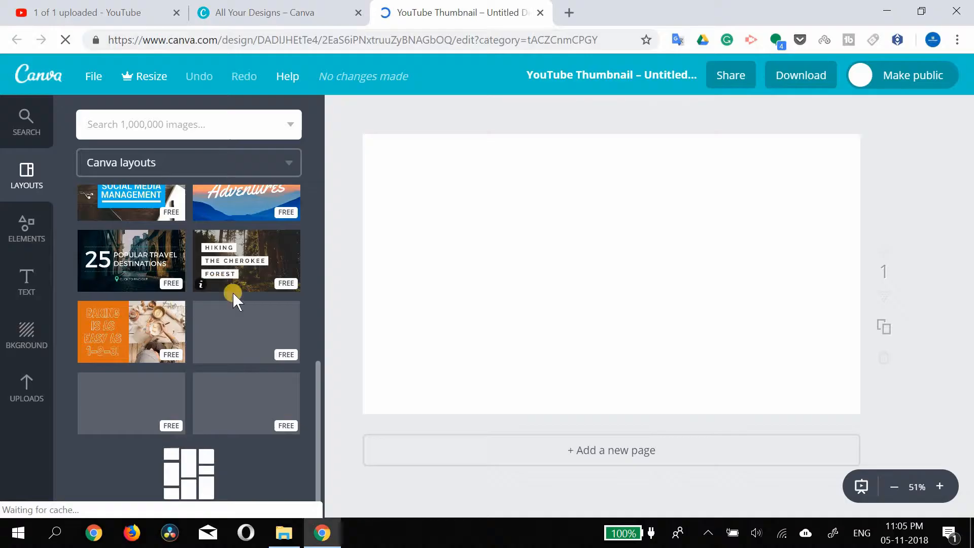
scroll(215, 330, up, 7)
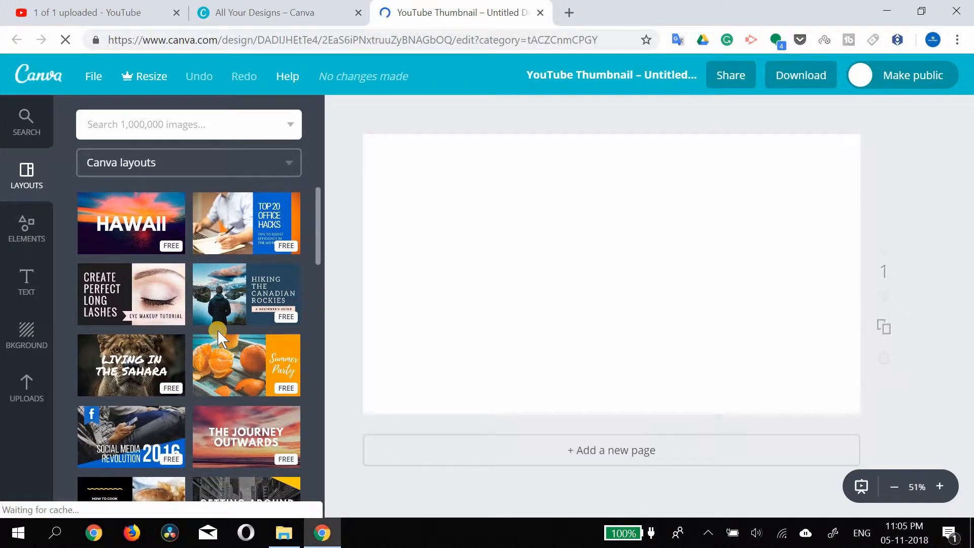
scroll(218, 332, down, 7)
scroll(198, 378, up, 4)
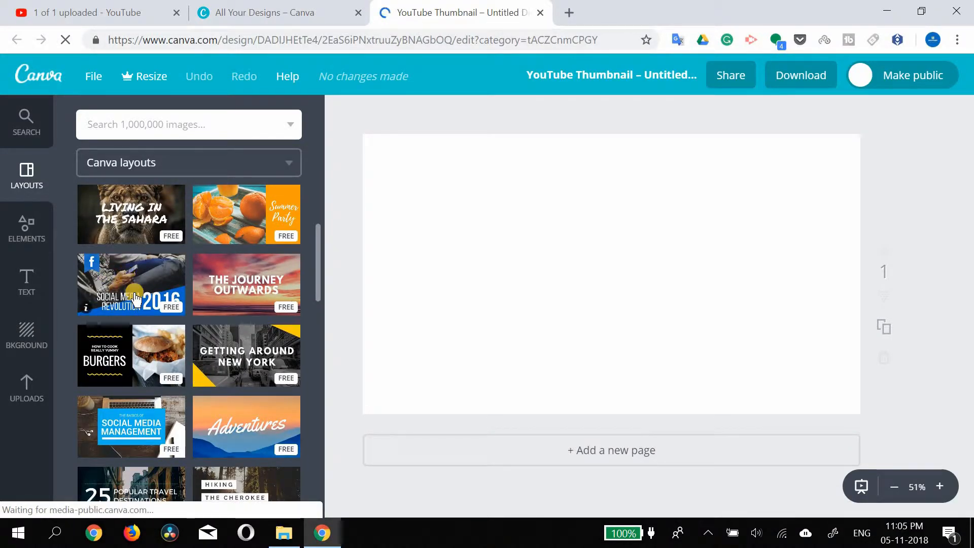
scroll(134, 297, down, 15)
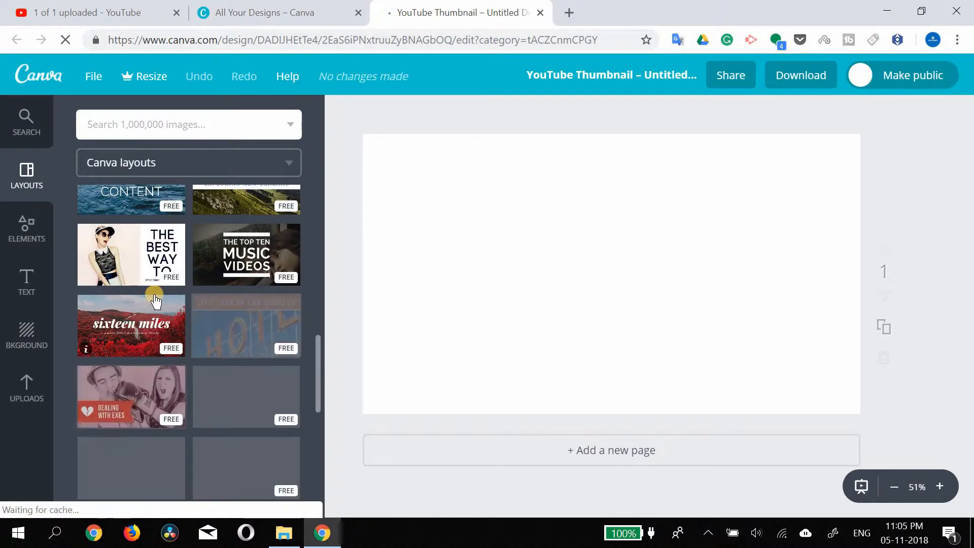
scroll(155, 300, down, 7)
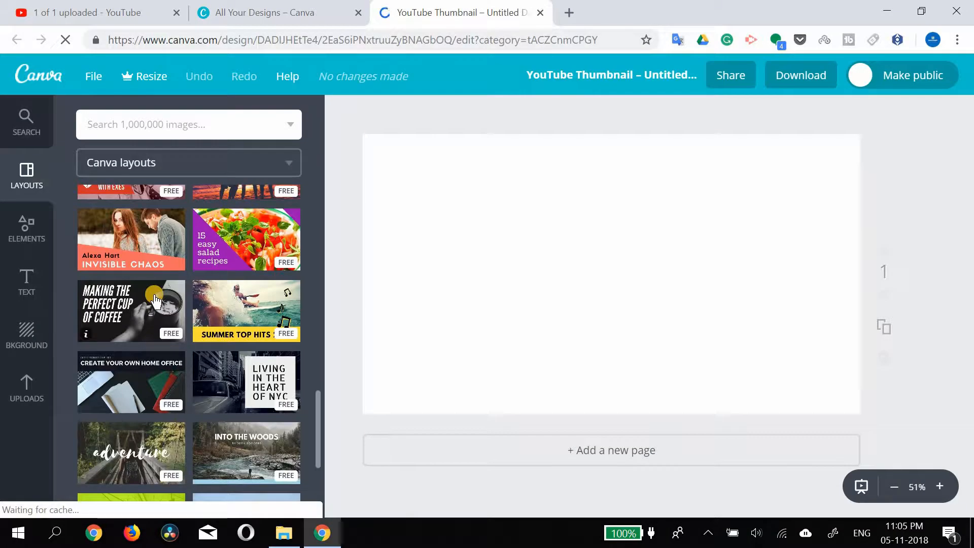
scroll(155, 294, down, 6)
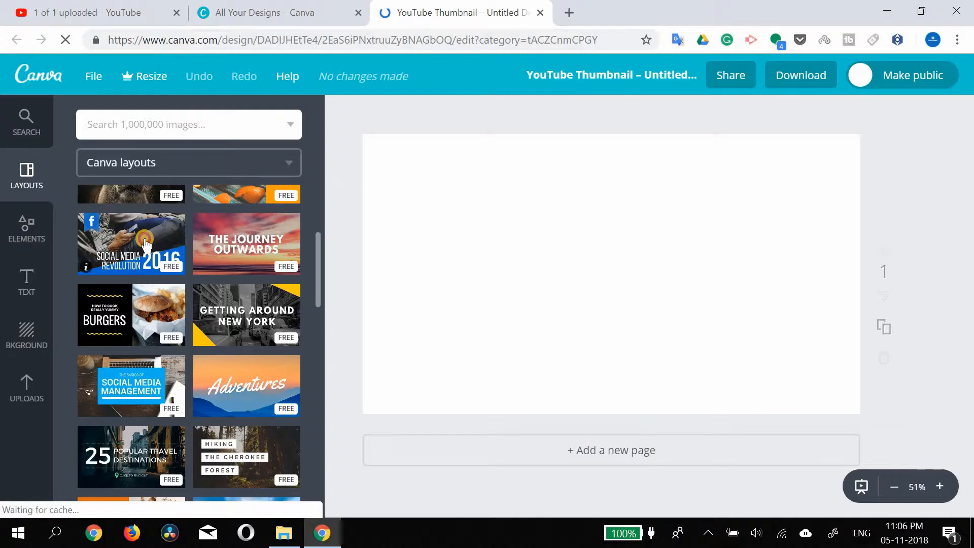
click(144, 241)
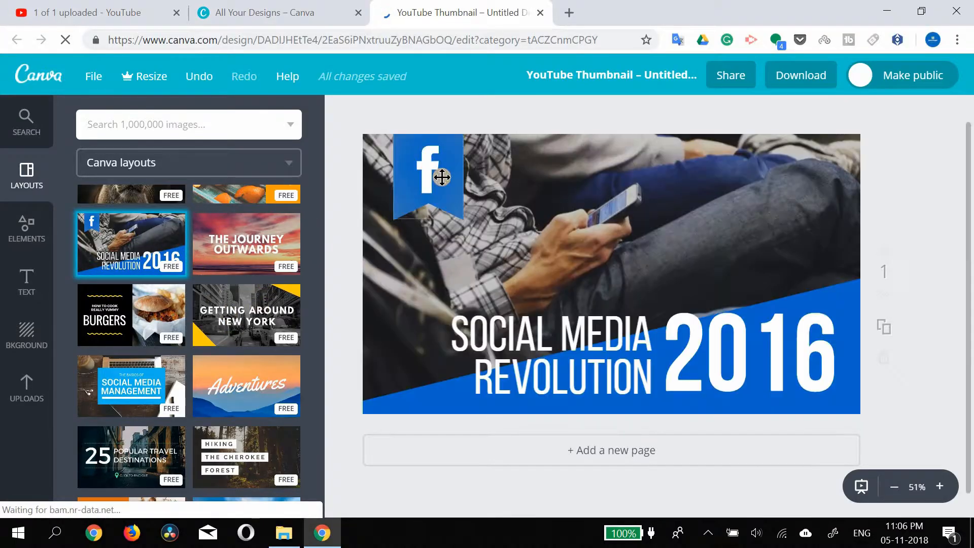
Delete the Facebook ribbon badge and the large "2016" text from the thumbnail
click(442, 177)
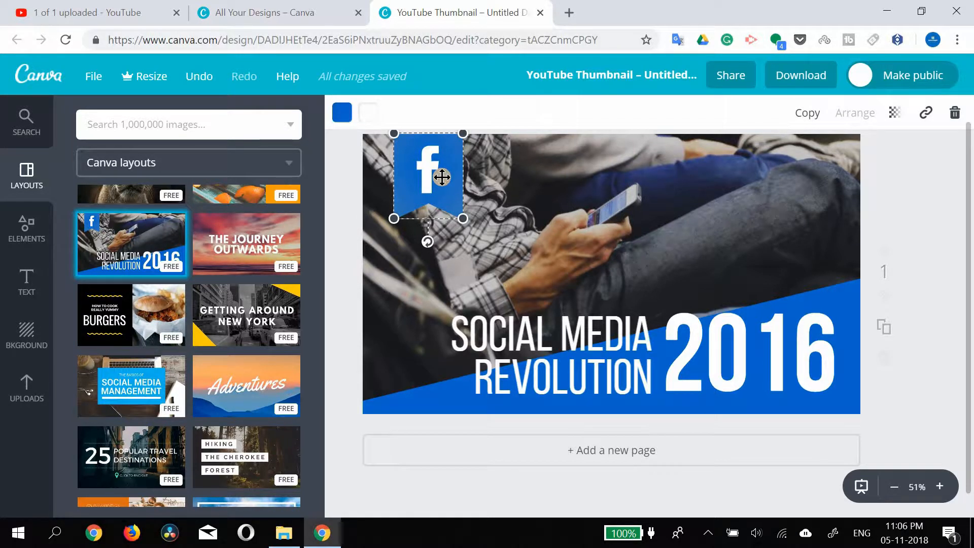
key(Delete)
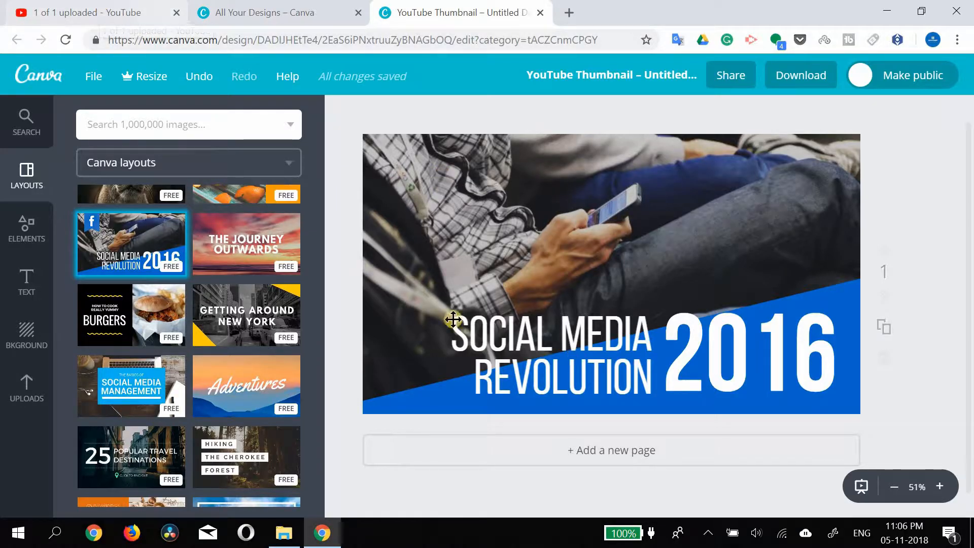
click(819, 269)
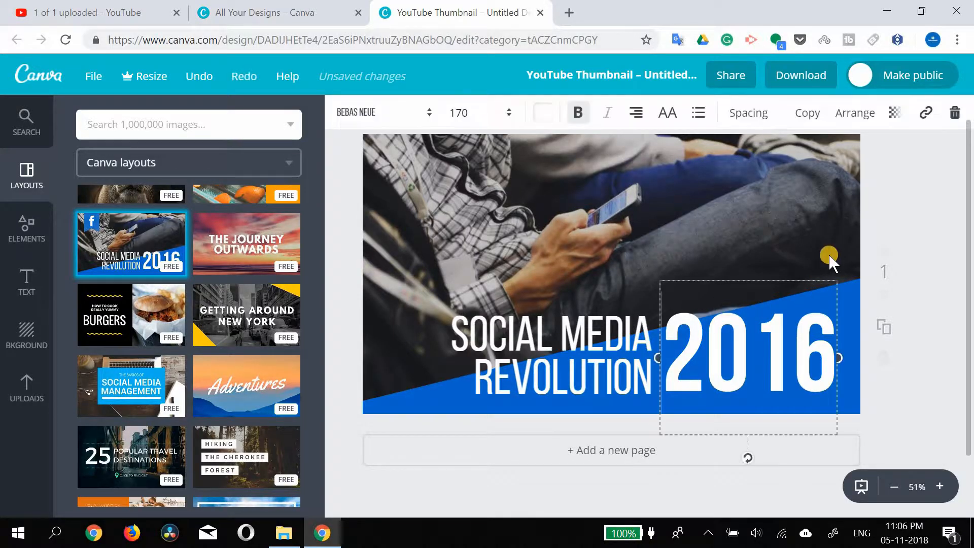
click(953, 121)
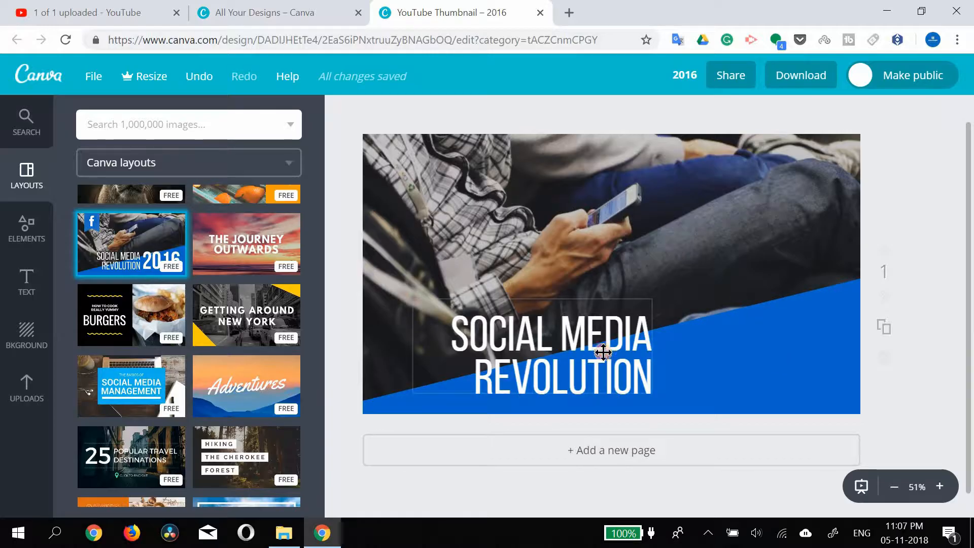
Widen the "Social Media Revolution" text box rightward to about 1135 px, almost to the thumbnail's edge
click(651, 350)
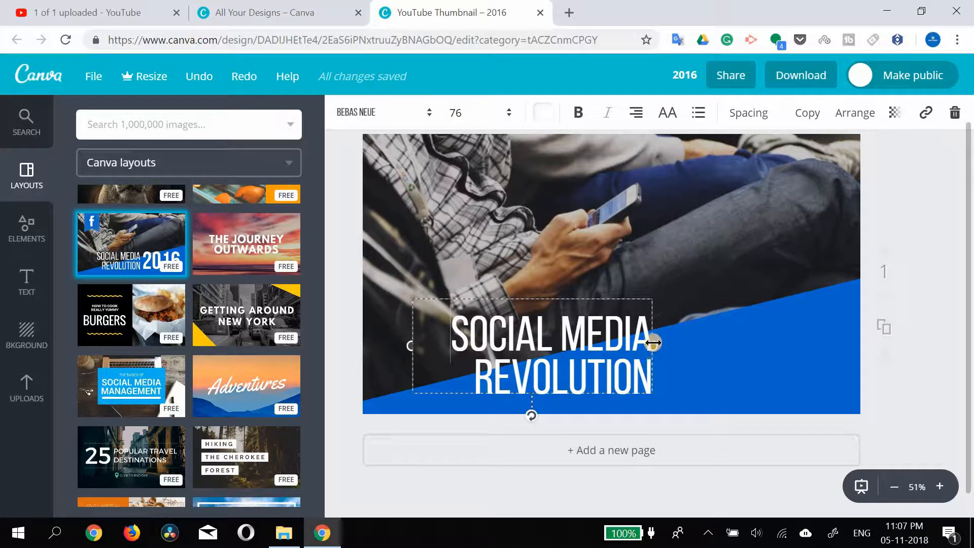
drag(653, 351, 856, 348)
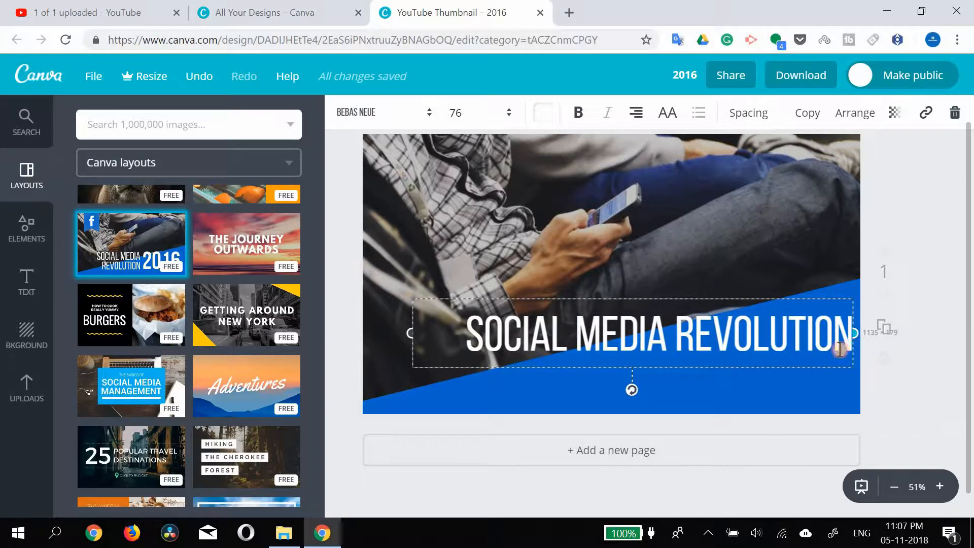
Switch to the YouTube upload page and copy the video title "How to Add Branding Logo Watermark to Youtube Video"
click(68, 15)
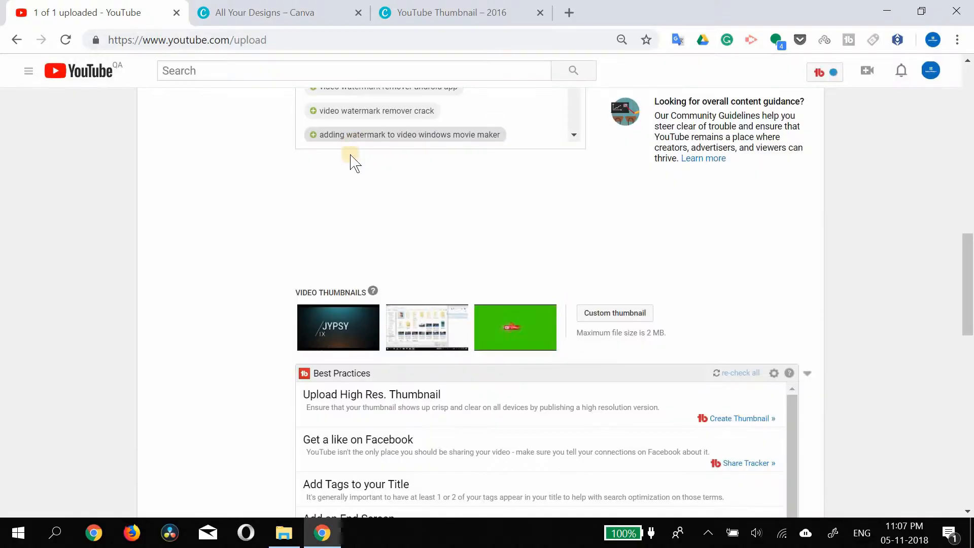
scroll(348, 226, up, 6)
scroll(354, 250, up, 10)
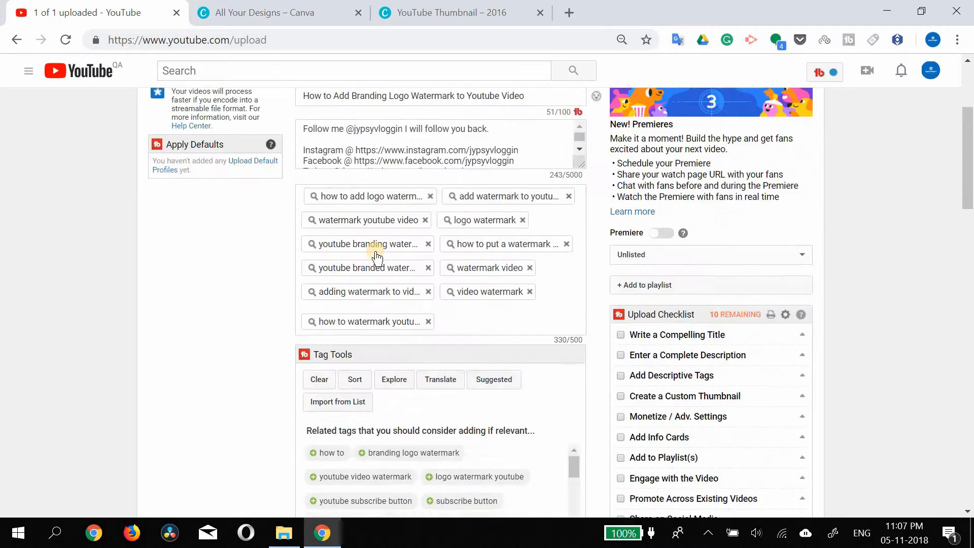
click(487, 281)
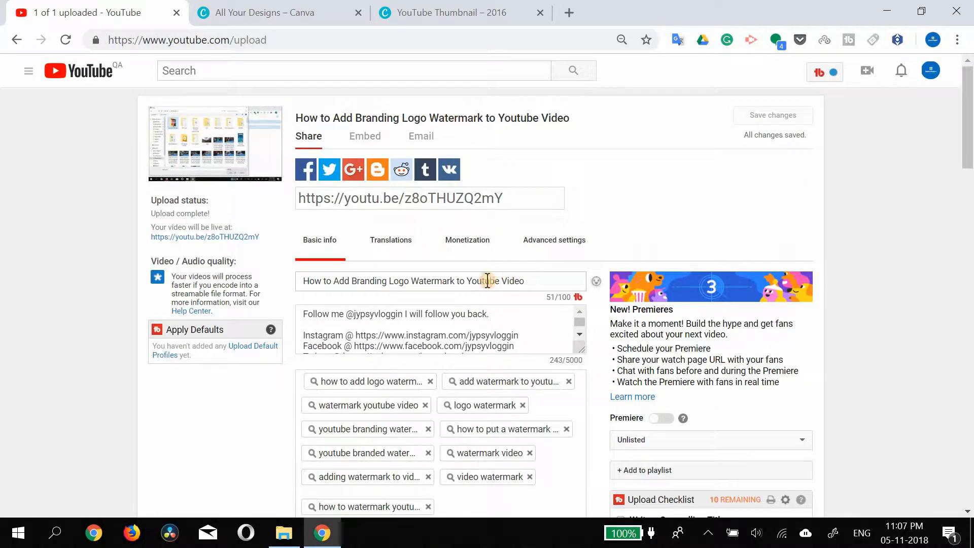
drag(527, 281, 309, 276)
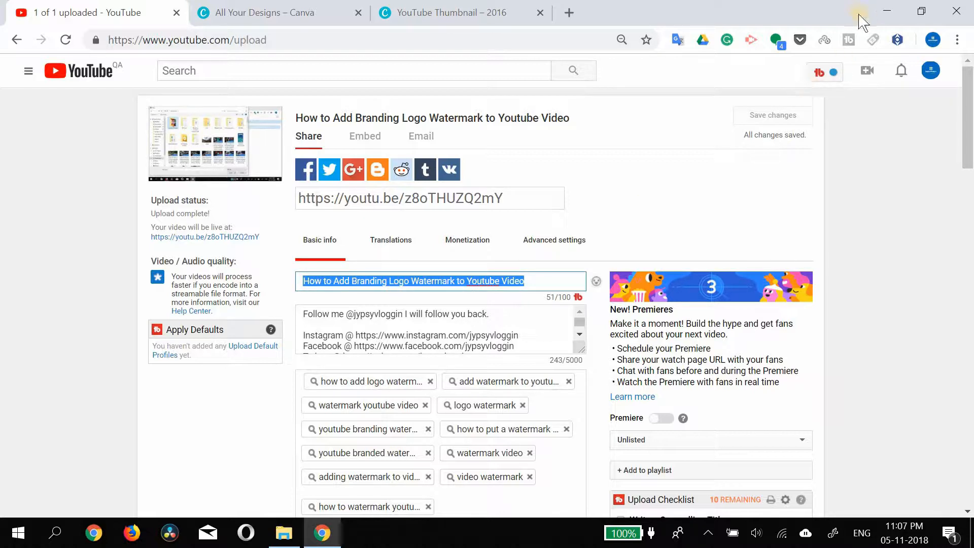
click(888, 9)
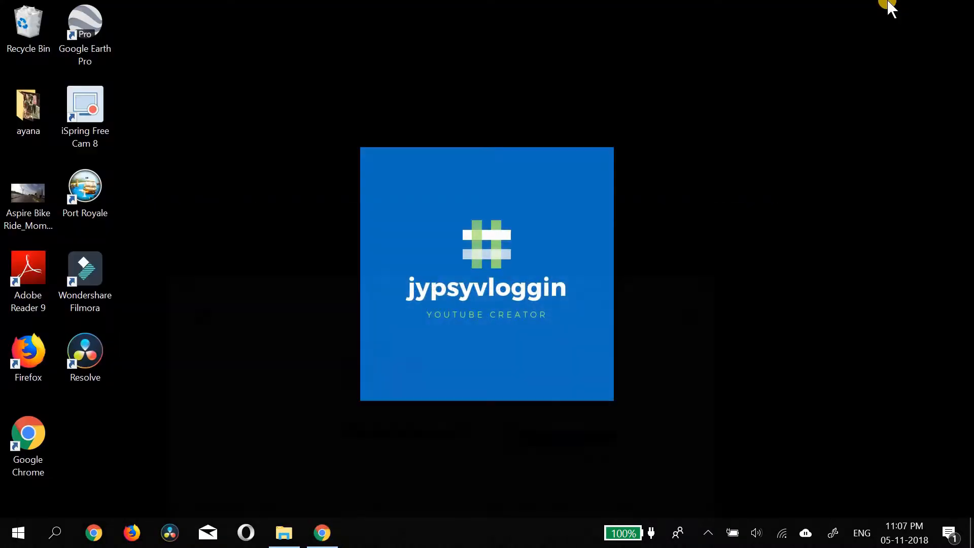
click(319, 539)
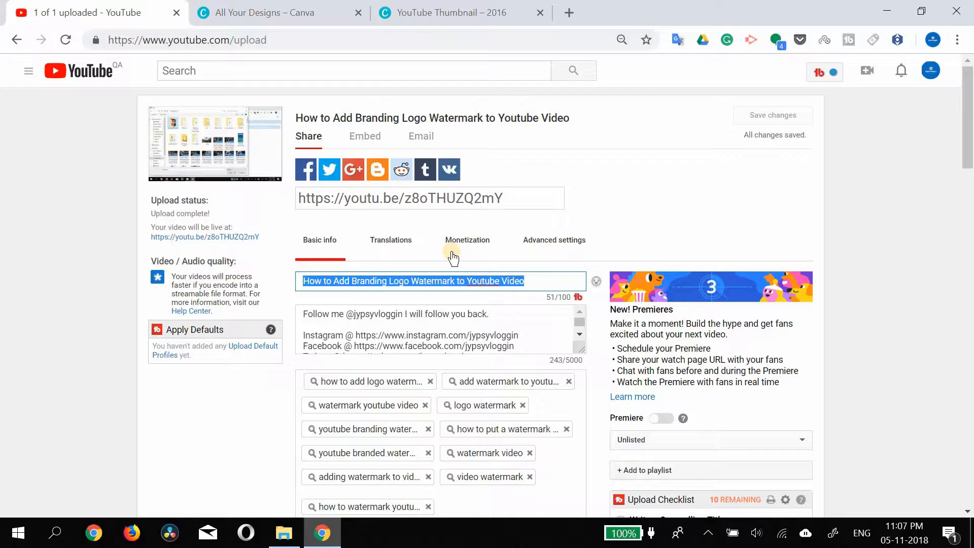
Back in Canva, replace the thumbnail's heading with "How to Add Branding Logo Watermark to Youtube Video" and widen its box to fit two lines
click(417, 20)
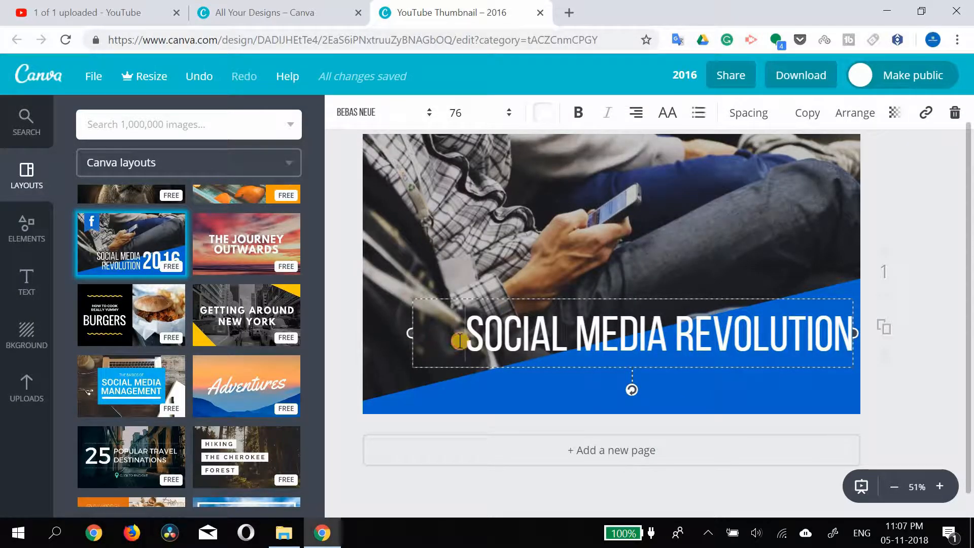
key(ctrl+a)
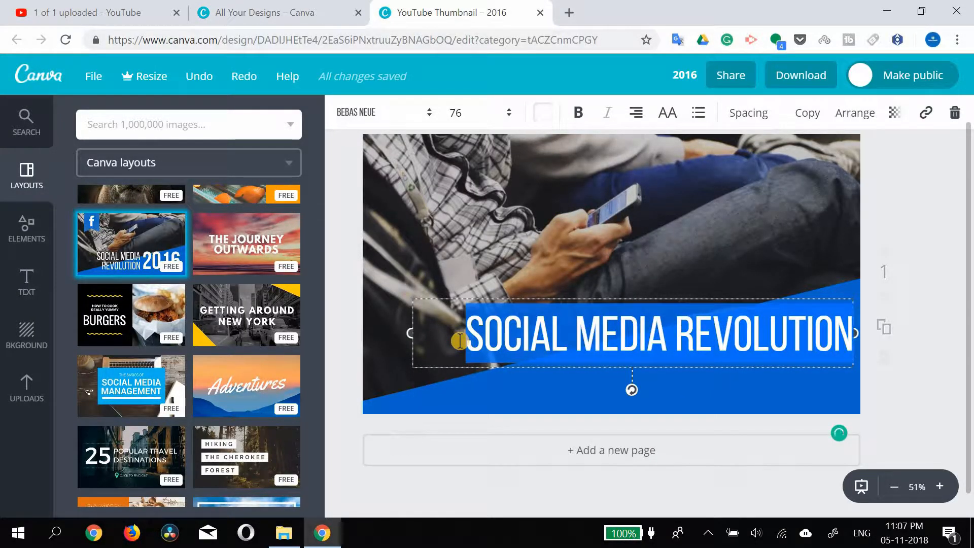
text(HOW TO ADD BRANDING LOGO WATERMARK TO YOUTUBE VIDEO)
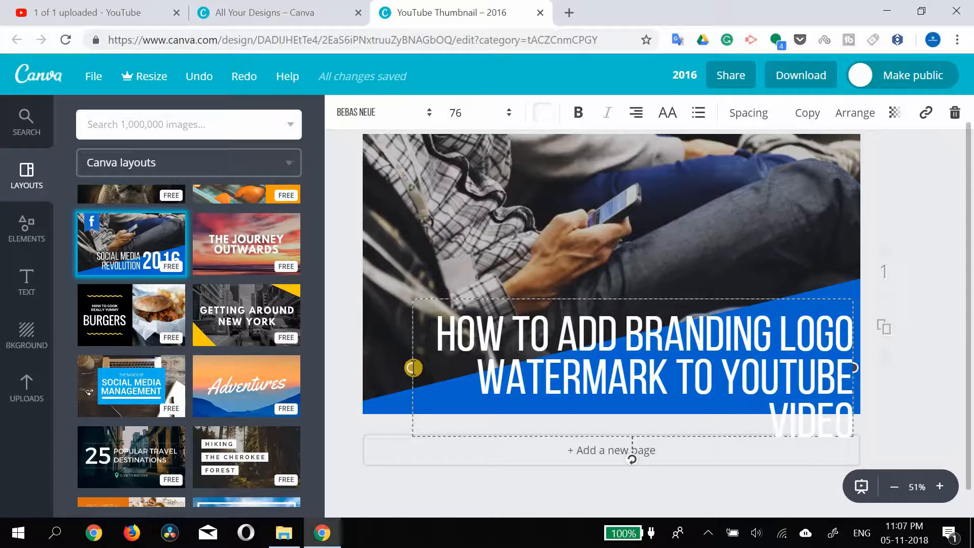
drag(411, 369, 374, 373)
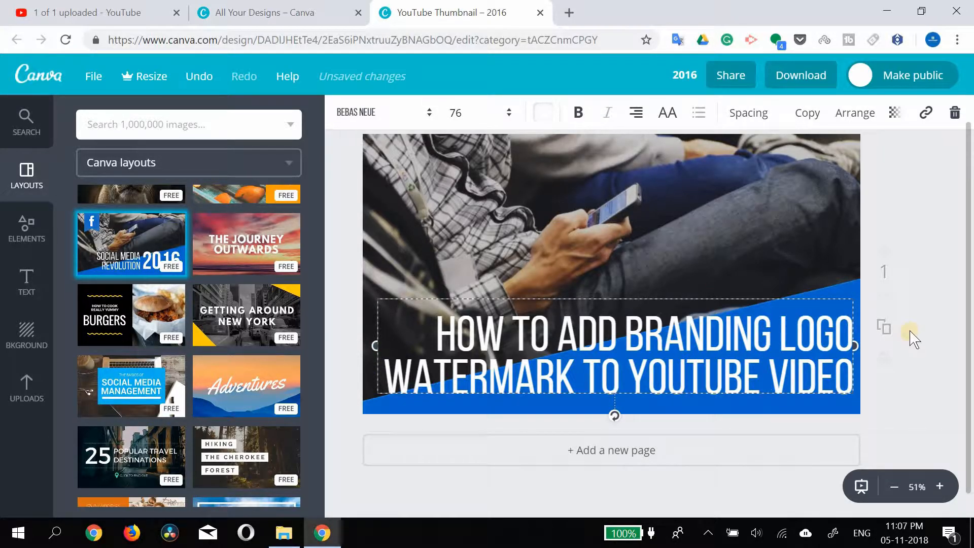
click(927, 348)
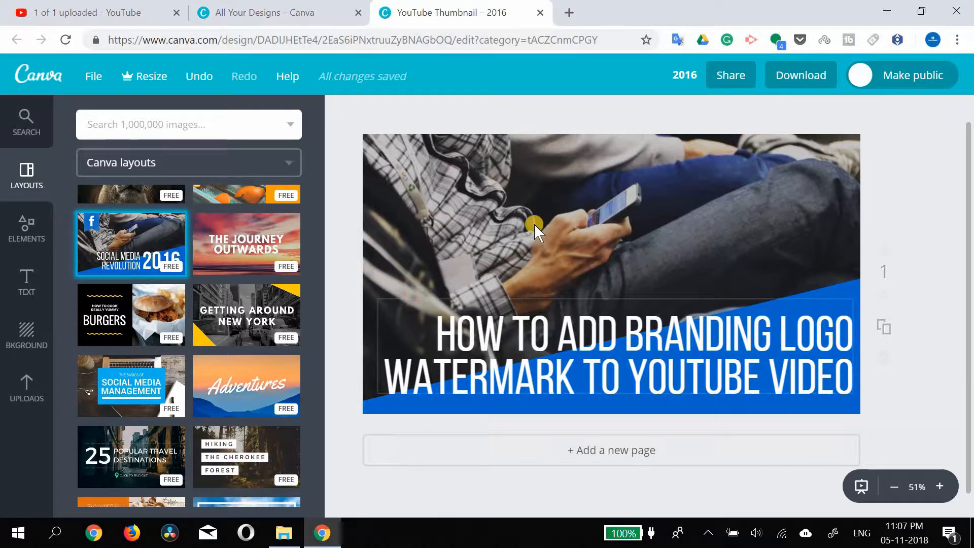
Search the photos for "youtube" and replace the thumbnail's background picture with the free photo of a man holding a camera
click(134, 122)
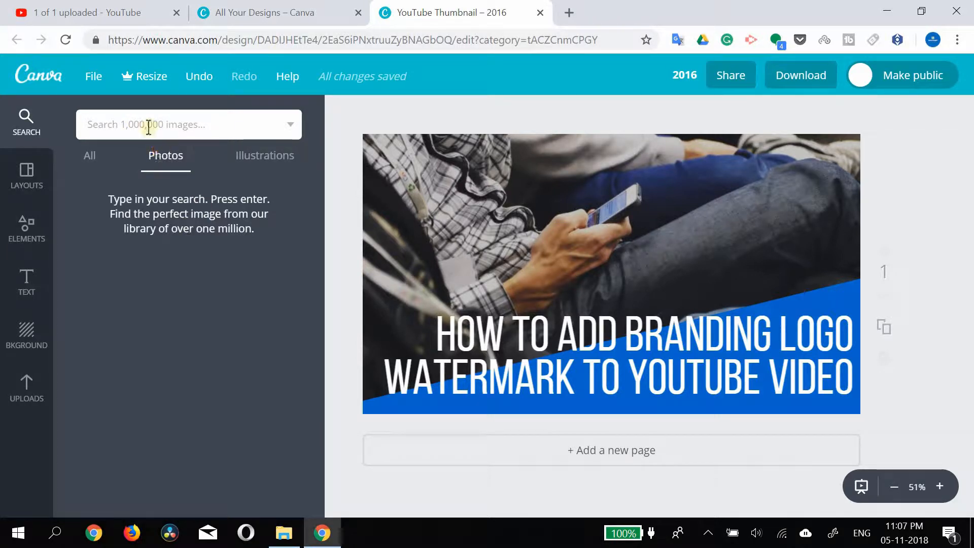
click(165, 123)
text(youtube)
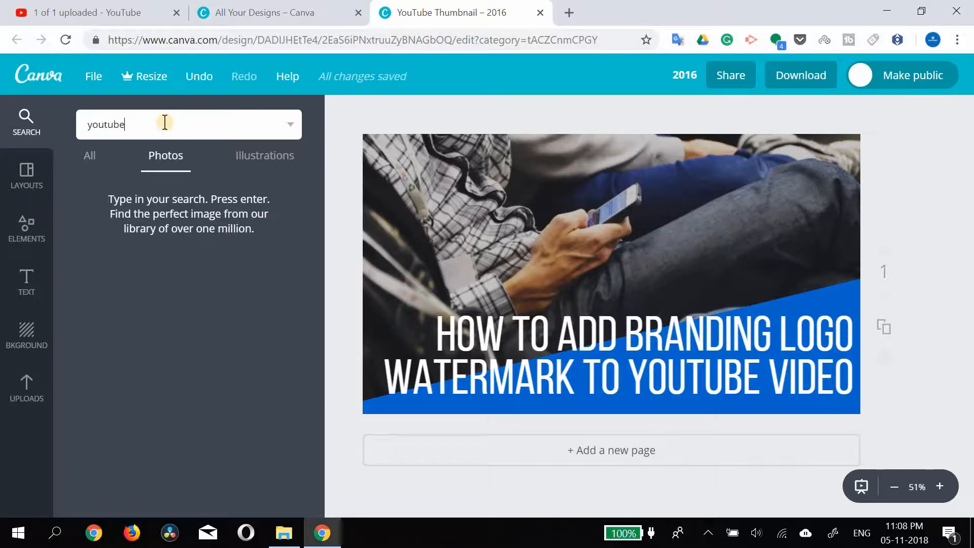
key(Return)
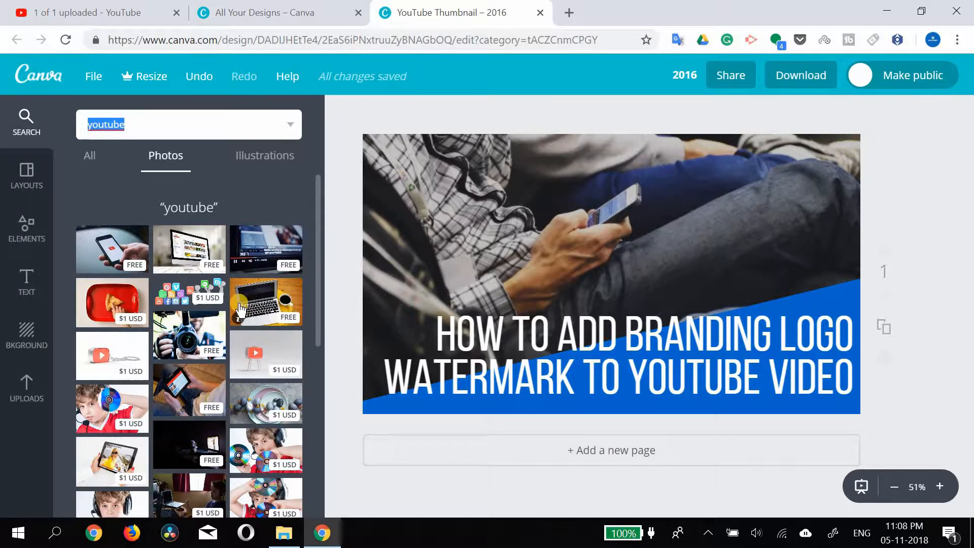
drag(185, 338, 582, 239)
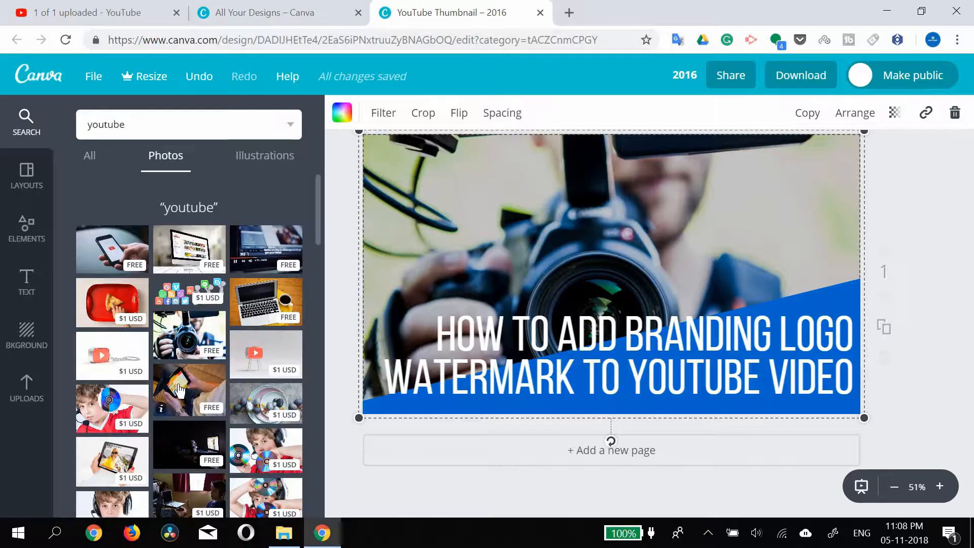
Replace the thumbnail's background picture with the free photo of a computer screen showing the YouTube website, and save the design
drag(179, 389, 679, 295)
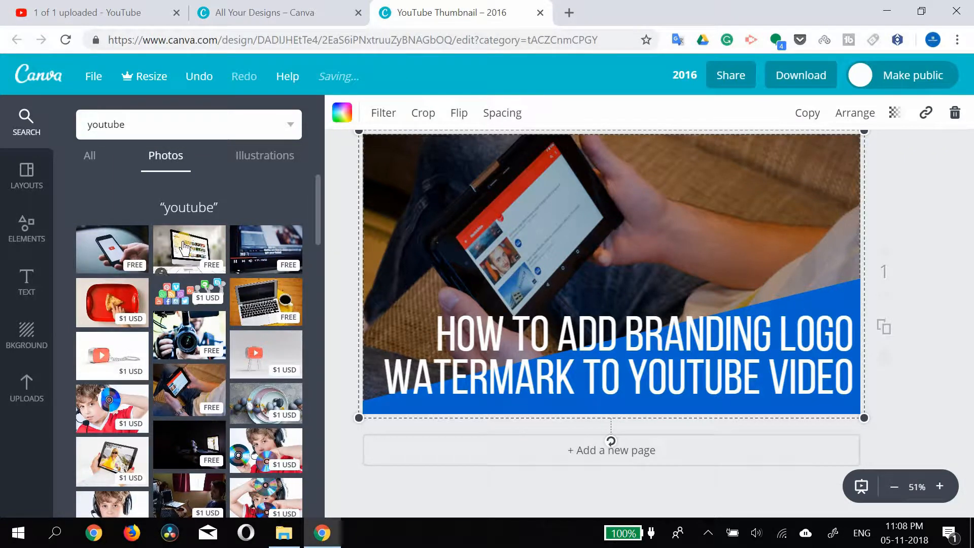
drag(183, 249, 644, 278)
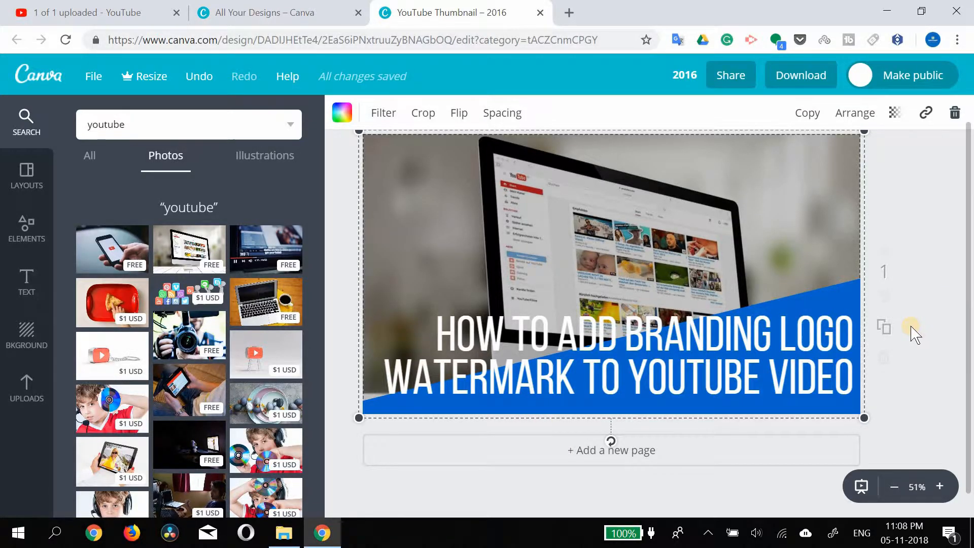
scroll(444, 278, up, 1)
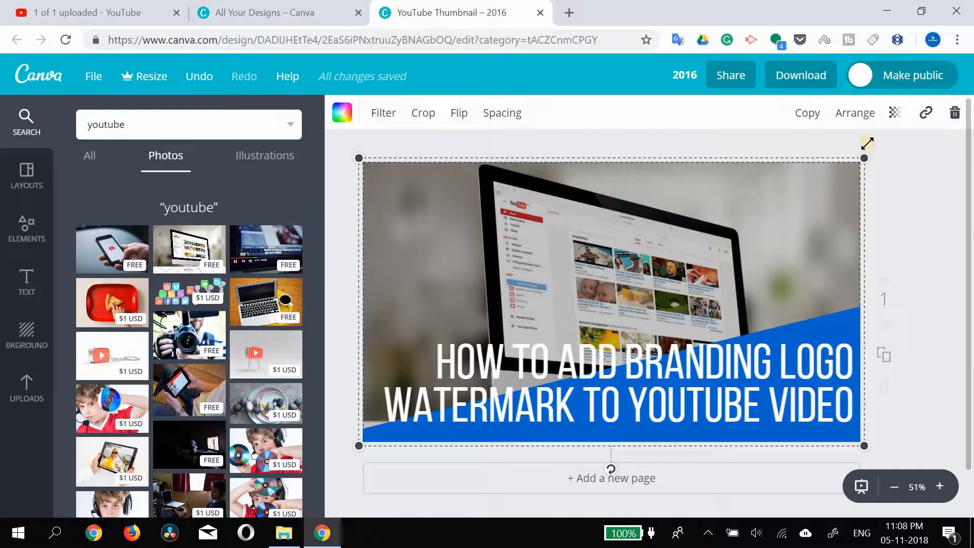
click(99, 72)
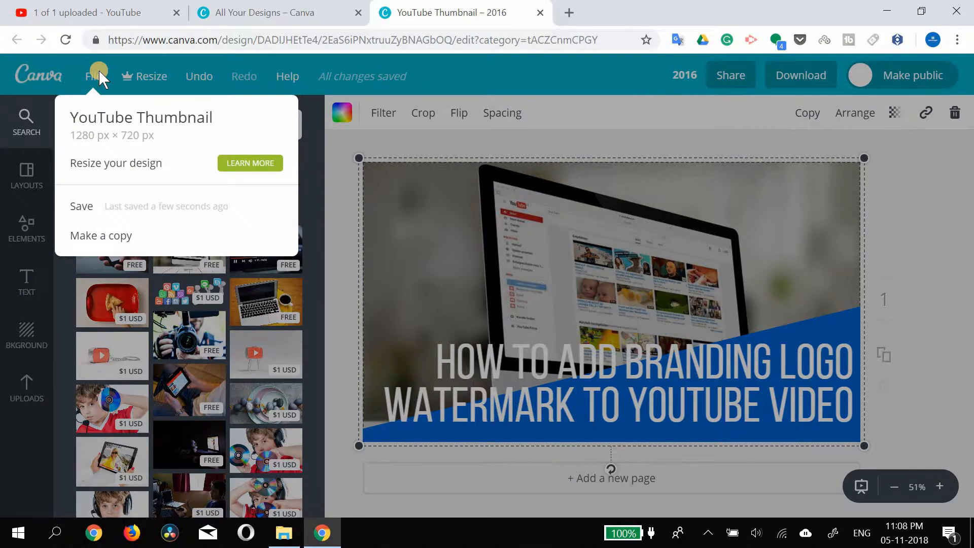
click(92, 206)
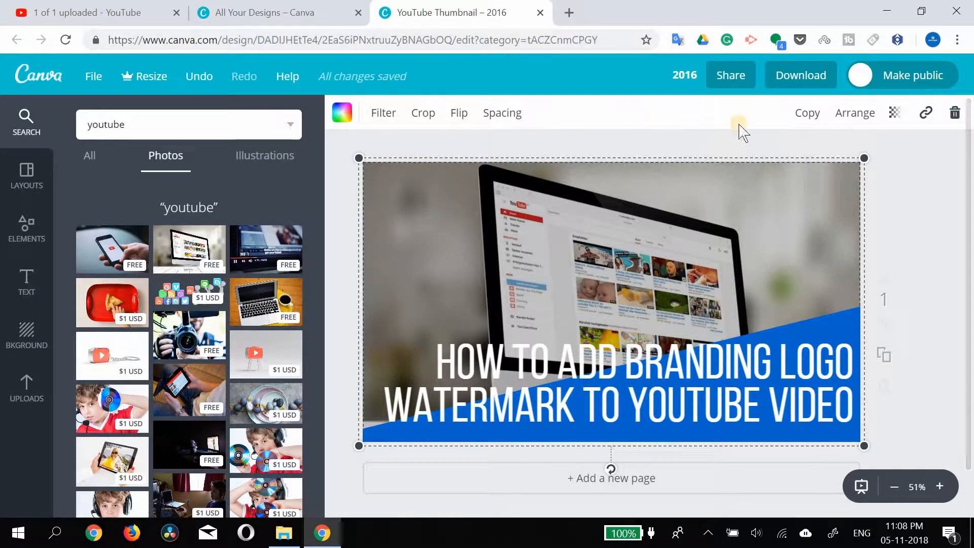
Download the thumbnail design as a PNG file and close the download confirmation
click(805, 74)
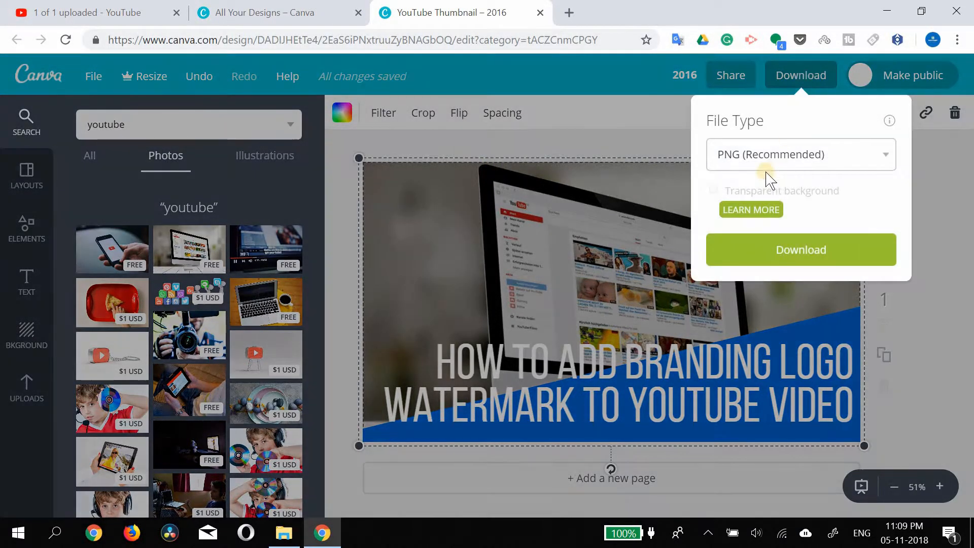
click(803, 155)
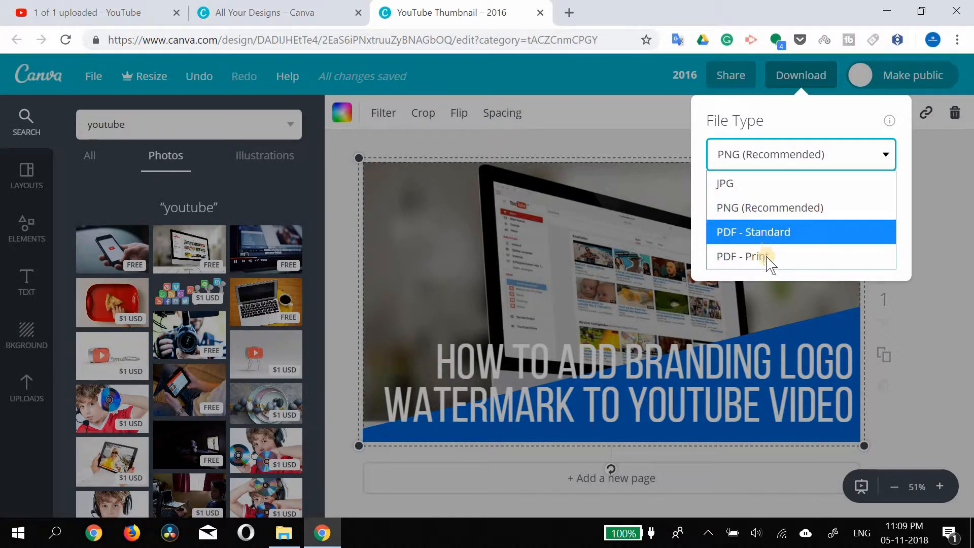
click(770, 209)
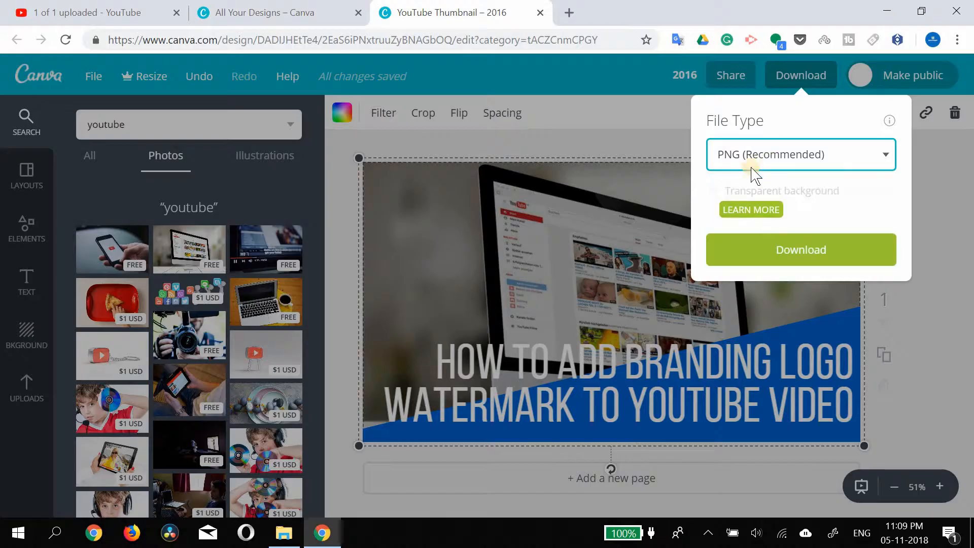
click(789, 253)
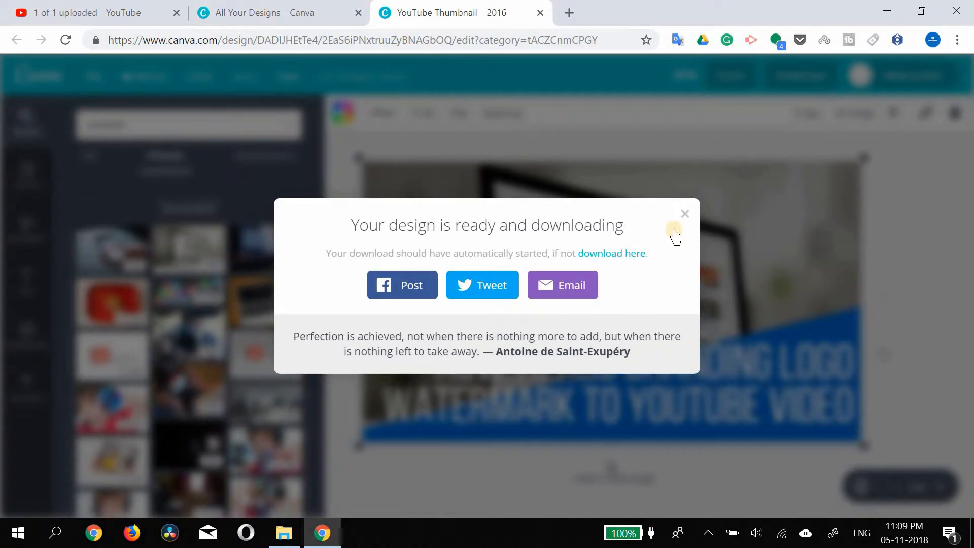
click(685, 214)
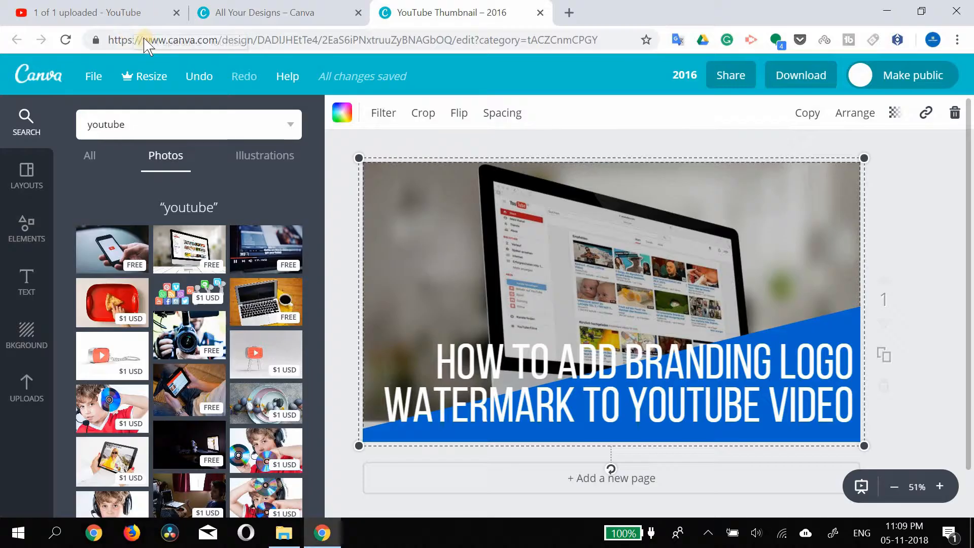
Switch to the YouTube upload page and upload 2016.png from the Downloads folder as the video's custom thumbnail
click(163, 20)
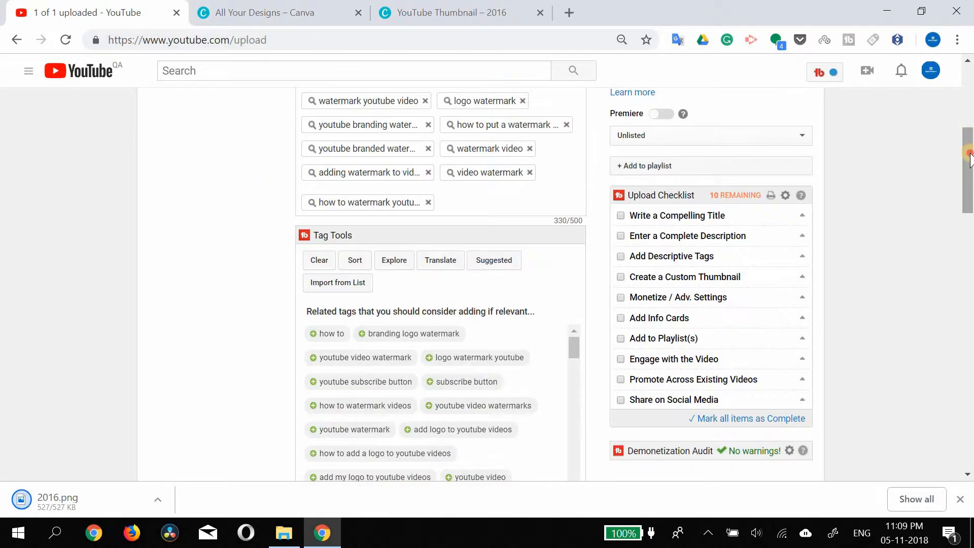
drag(969, 158, 970, 307)
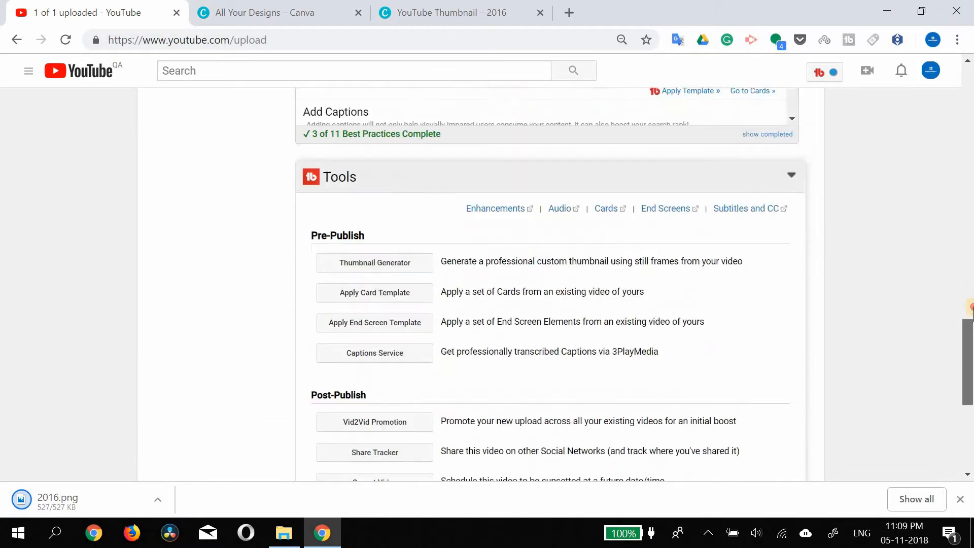
click(970, 307)
click(612, 201)
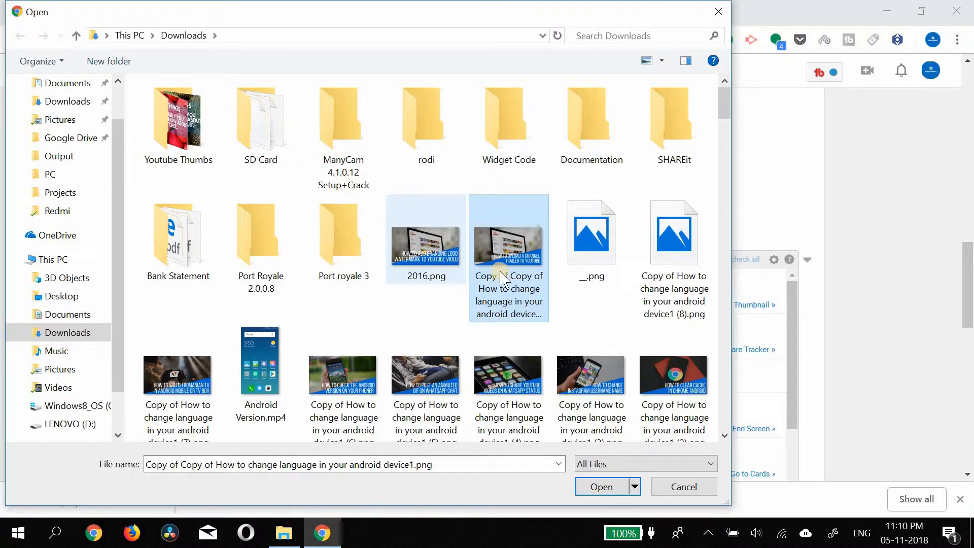
click(432, 262)
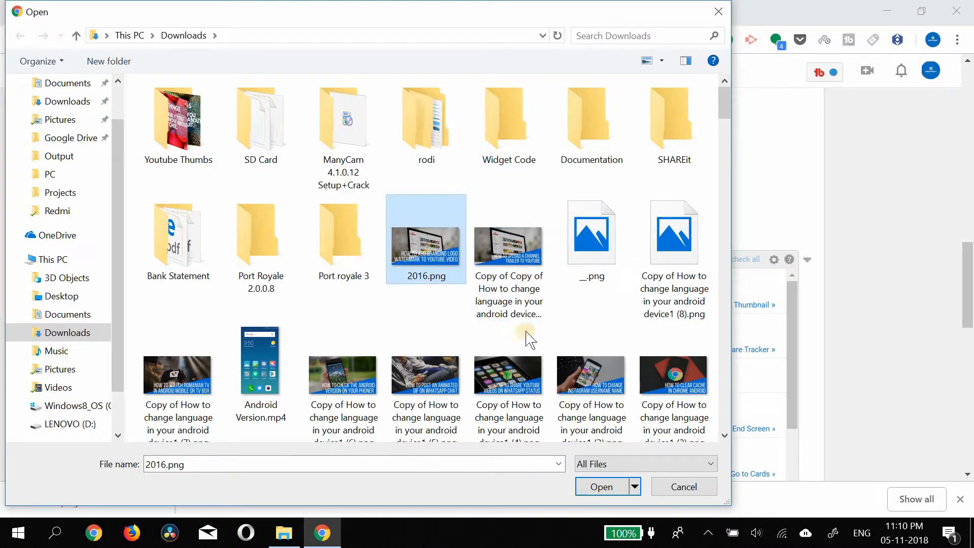
click(614, 487)
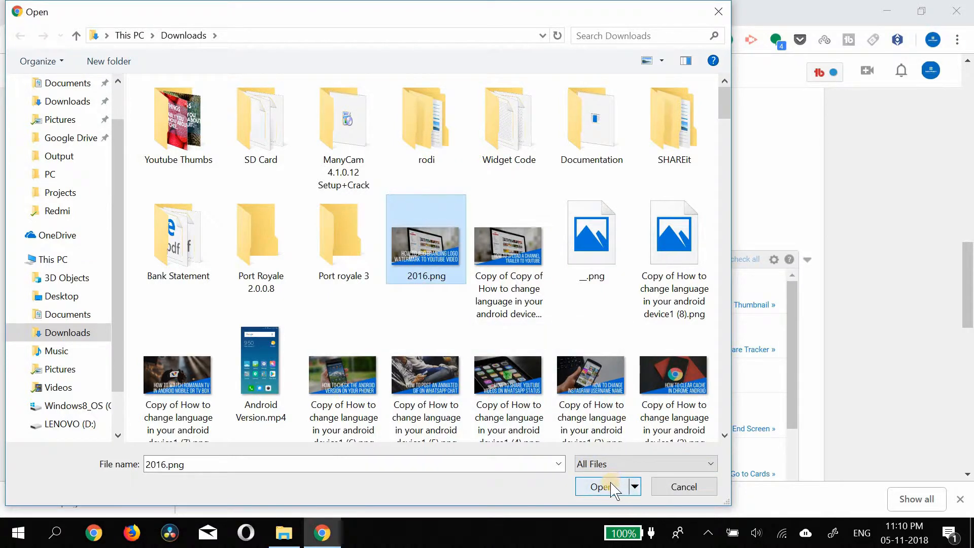
click(614, 488)
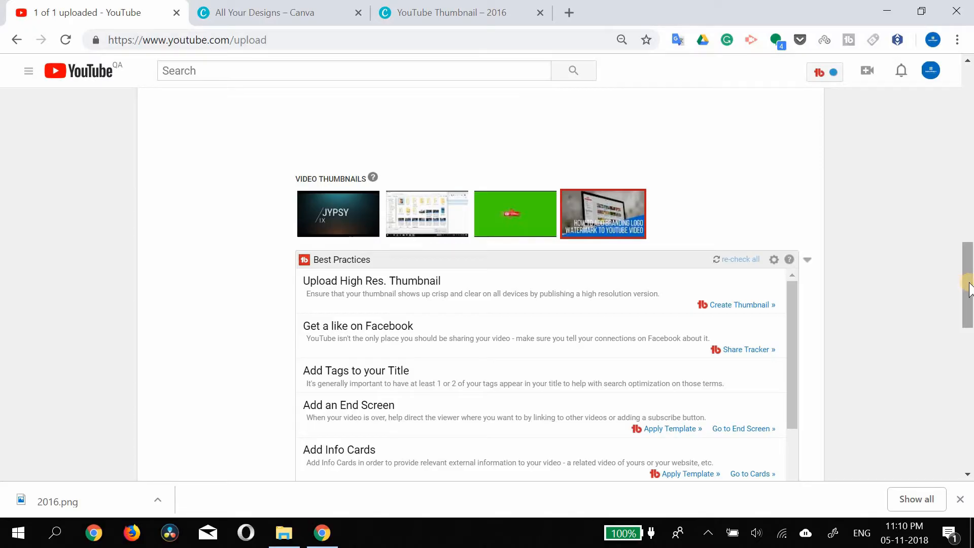
Save the changes made to the uploaded video
scroll(629, 281, up, 1)
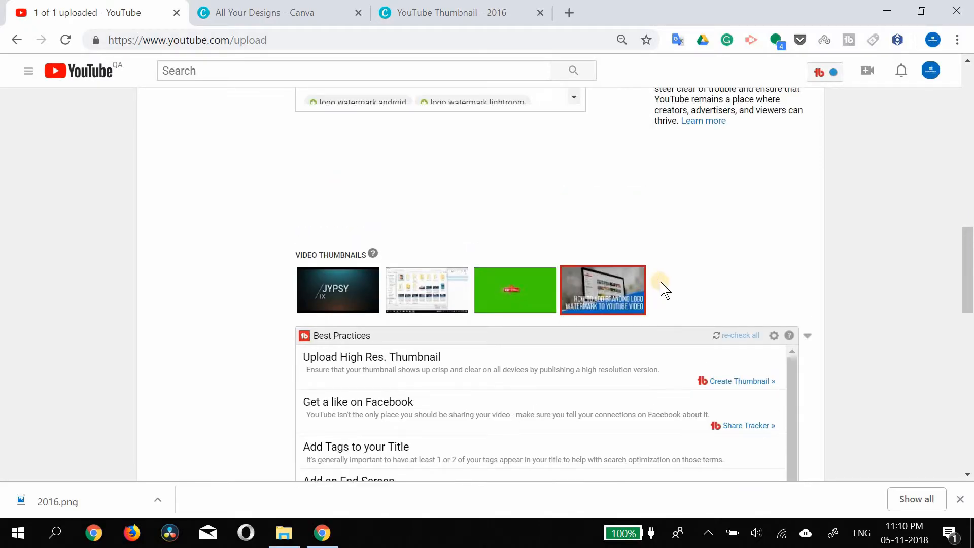
scroll(659, 289, down, 5)
scroll(918, 308, up, 10)
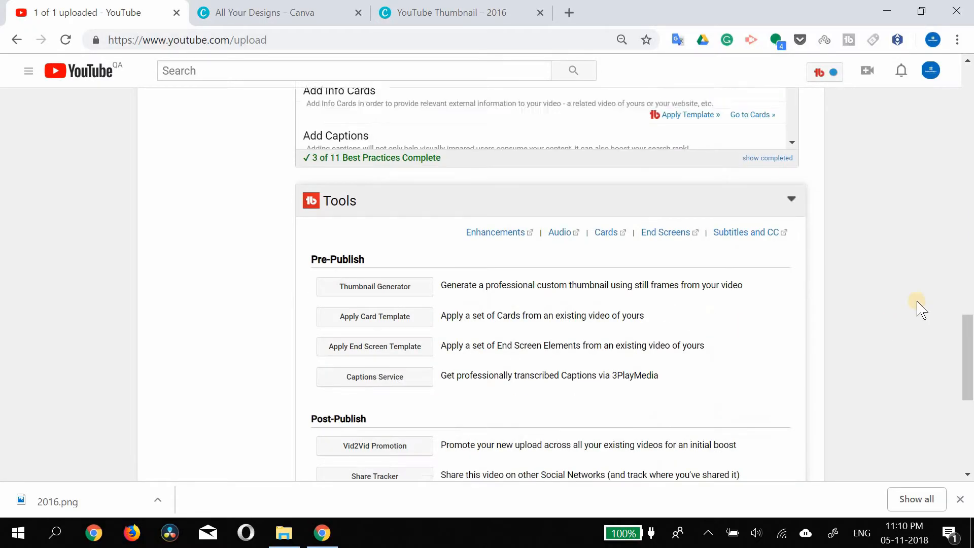
scroll(918, 309, up, 7)
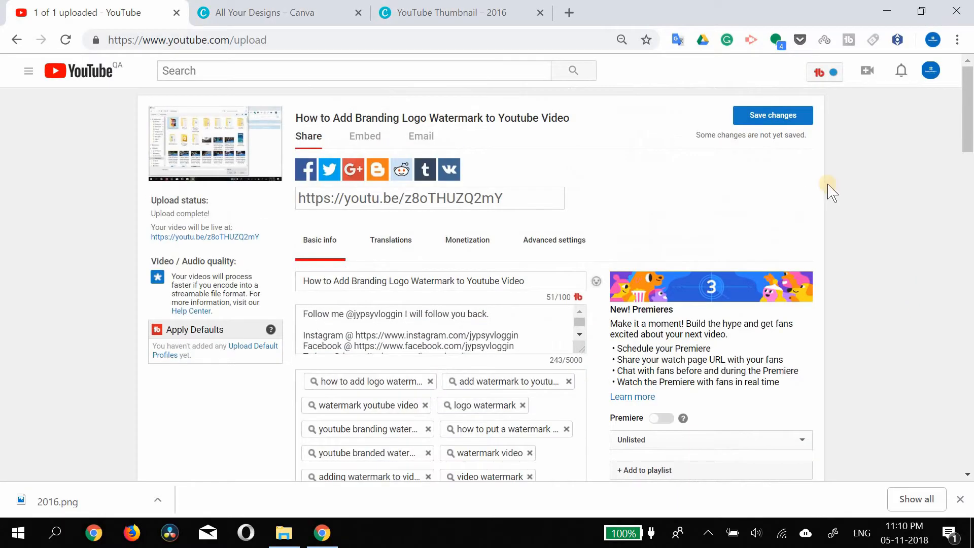
click(771, 115)
Add the video to the Android Tips playlist and set its visibility to Public
scroll(849, 192, down, 5)
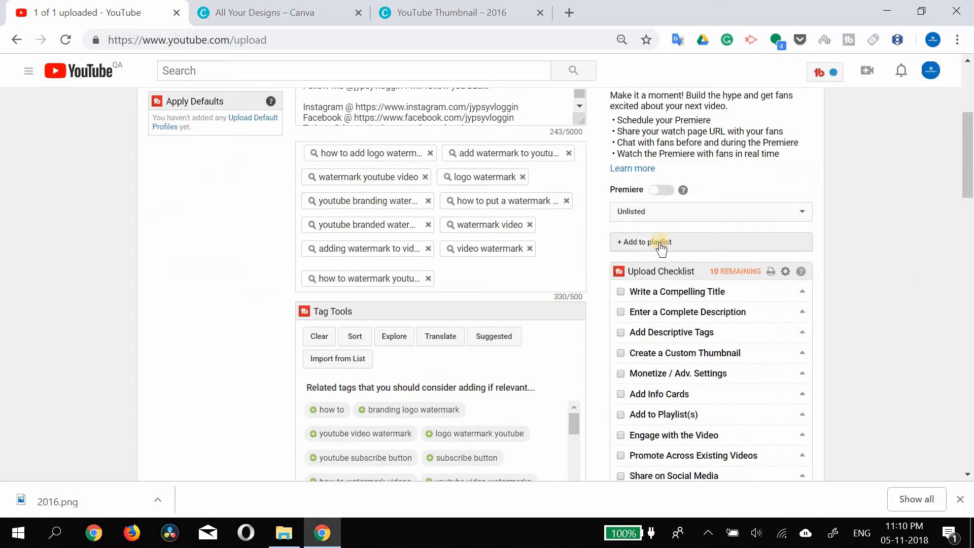
click(659, 243)
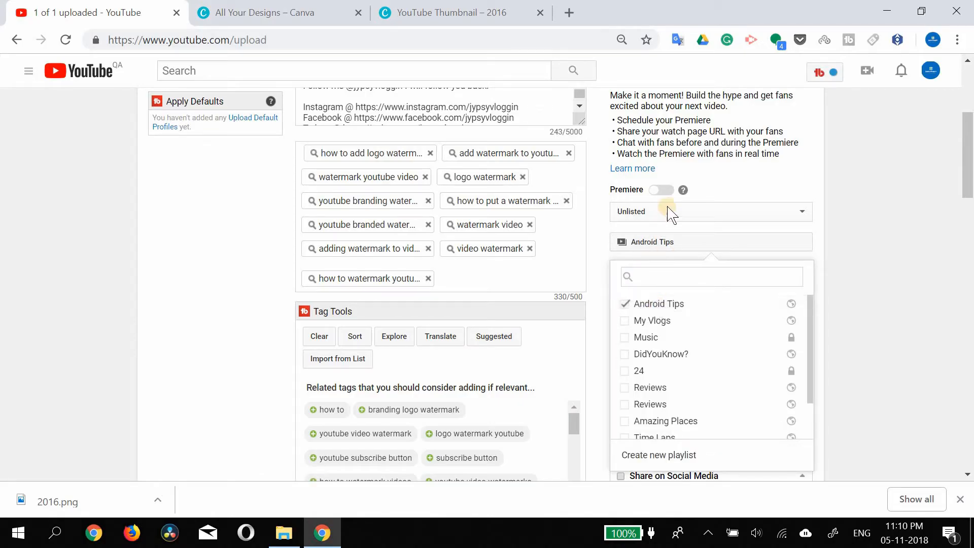
click(670, 214)
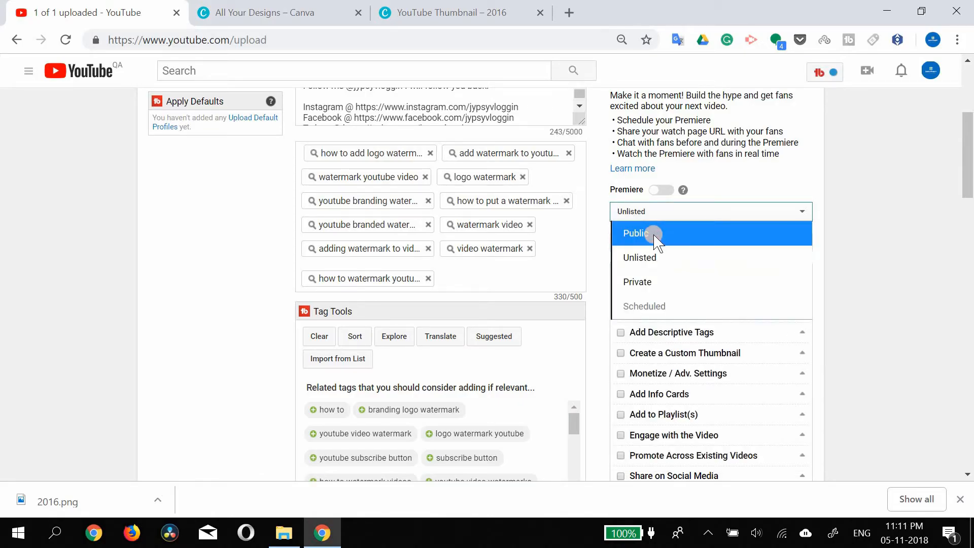
click(654, 234)
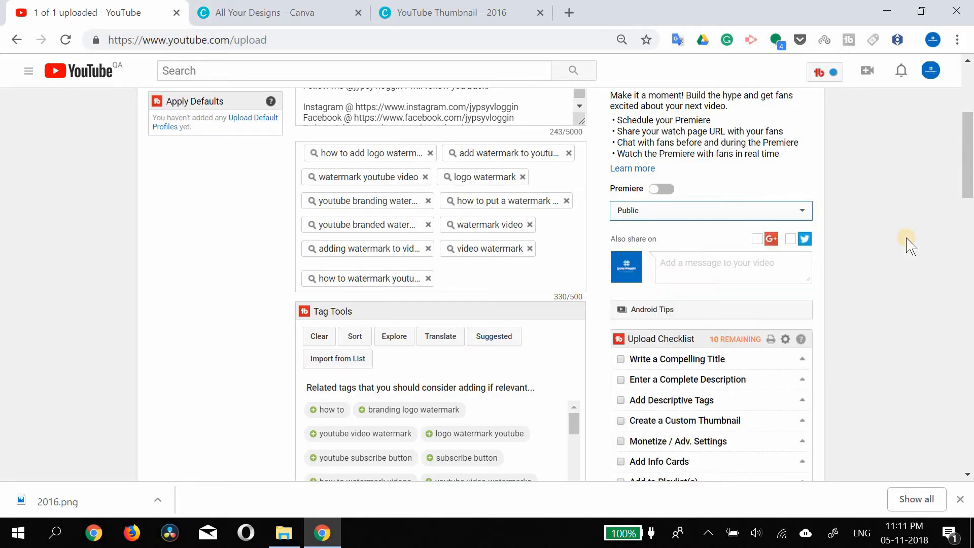
Enable sharing the video on Google+ and Twitter, and publish it
click(789, 239)
scroll(861, 254, up, 5)
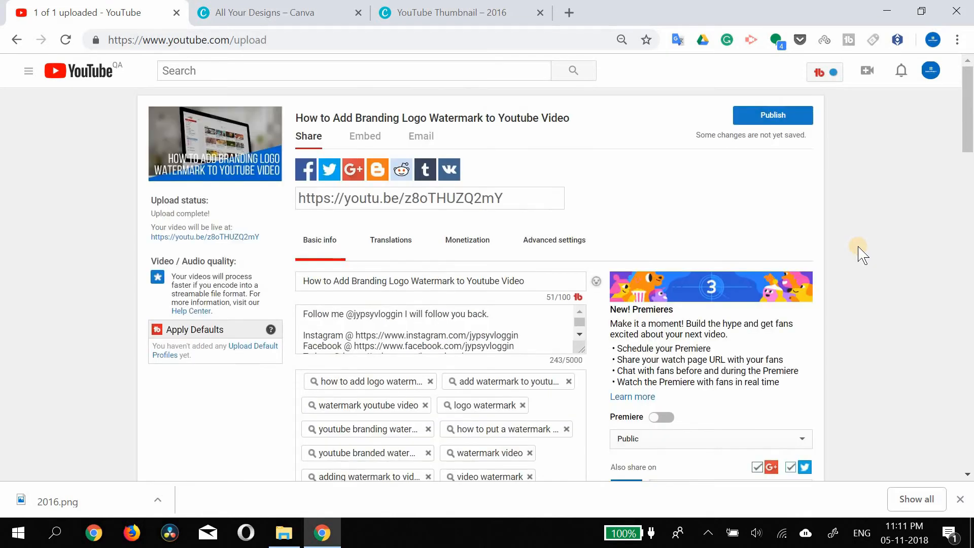
click(763, 120)
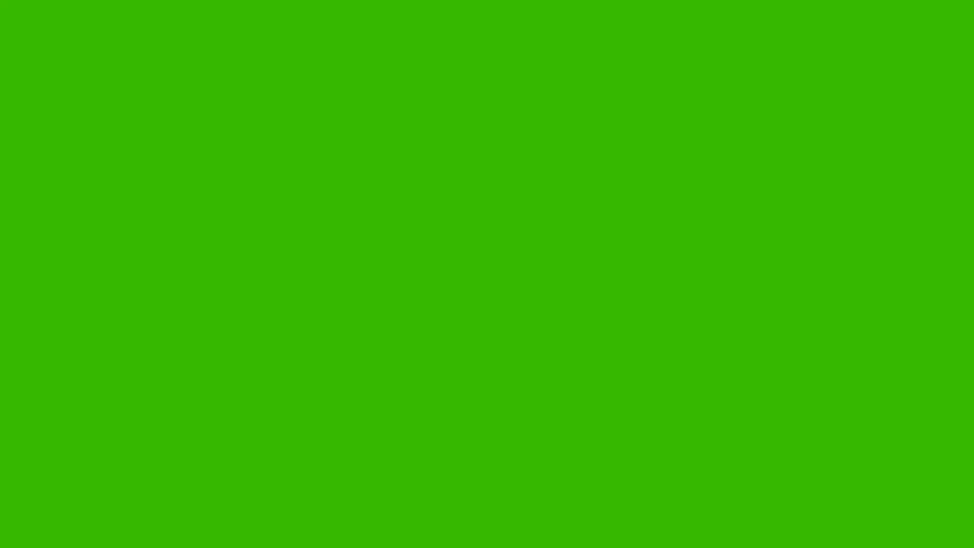